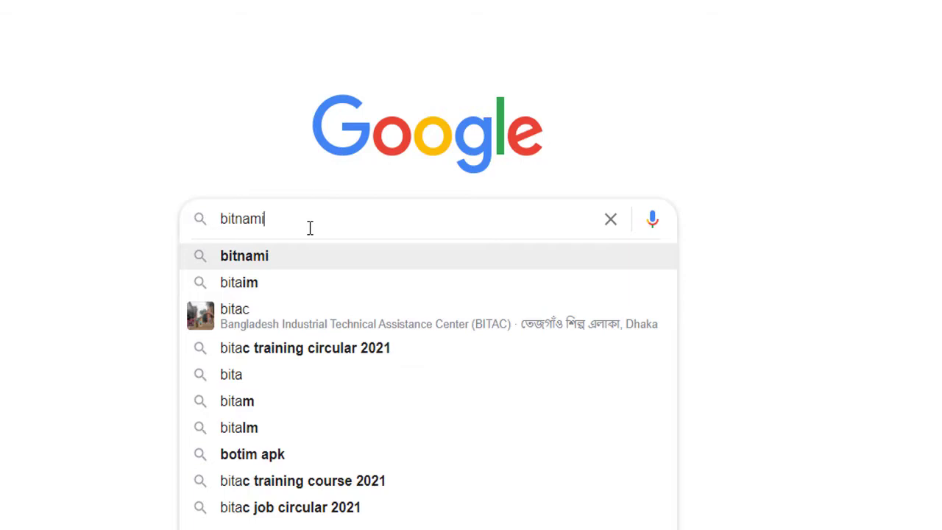
Search Google for 'bitnami wordpress' by picking the matching autocomplete suggestion.
{"action": "type", "text": "wor"}
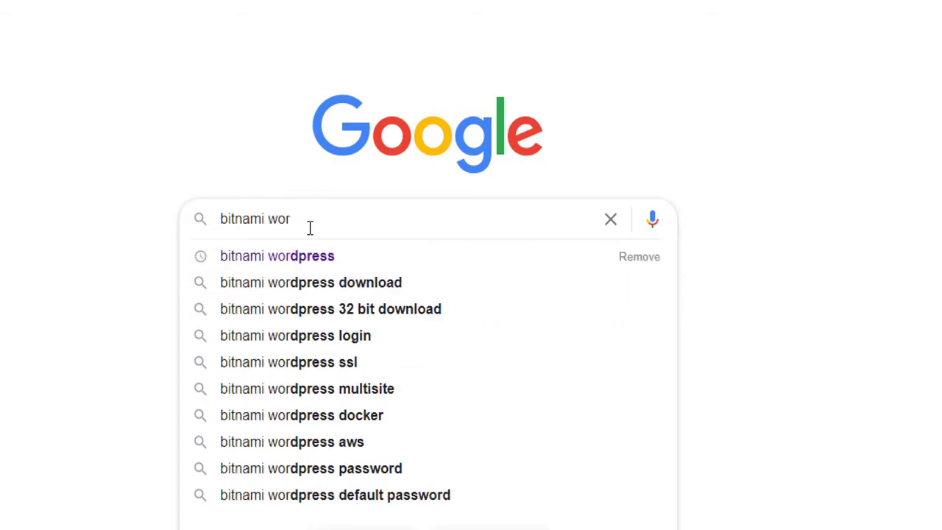
{"action": "key", "text": "Down"}
{"action": "key", "text": "Return"}
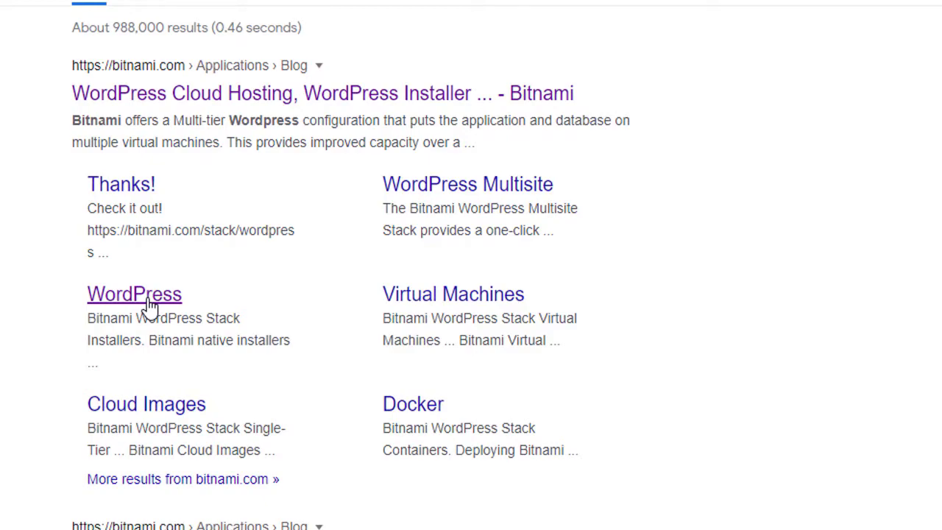
Go to Bitnami's WordPress installers page and download the Windows 64-bit installer.
{"action": "left_click", "coordinate": [147, 298]}
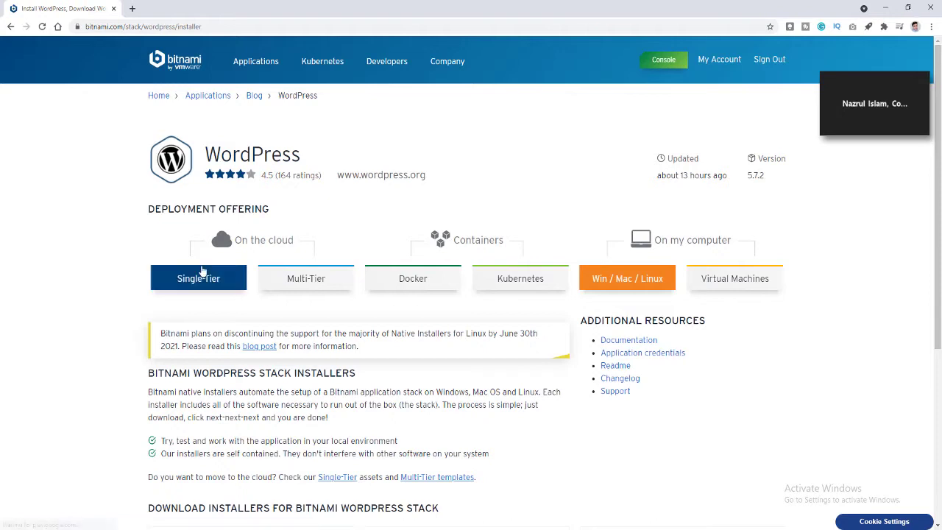
{"action": "scroll", "coordinate": [317, 321], "scroll_direction": "down", "scroll_amount": 1}
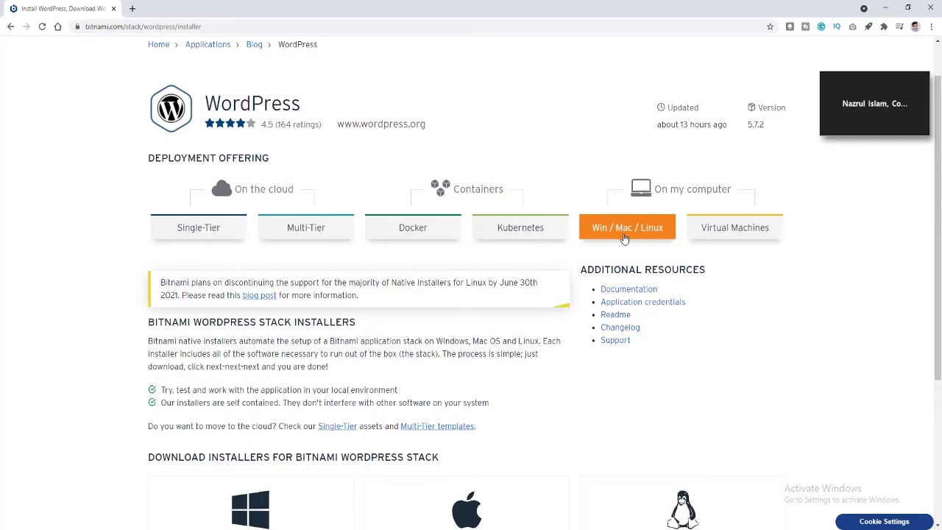
{"action": "scroll", "coordinate": [627, 243], "scroll_direction": "down", "scroll_amount": 3}
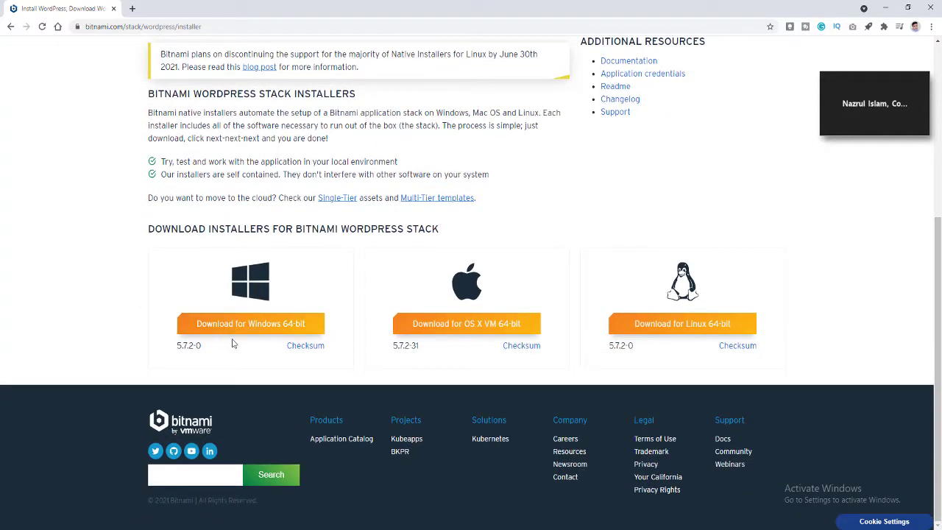
{"action": "left_click", "coordinate": [237, 333]}
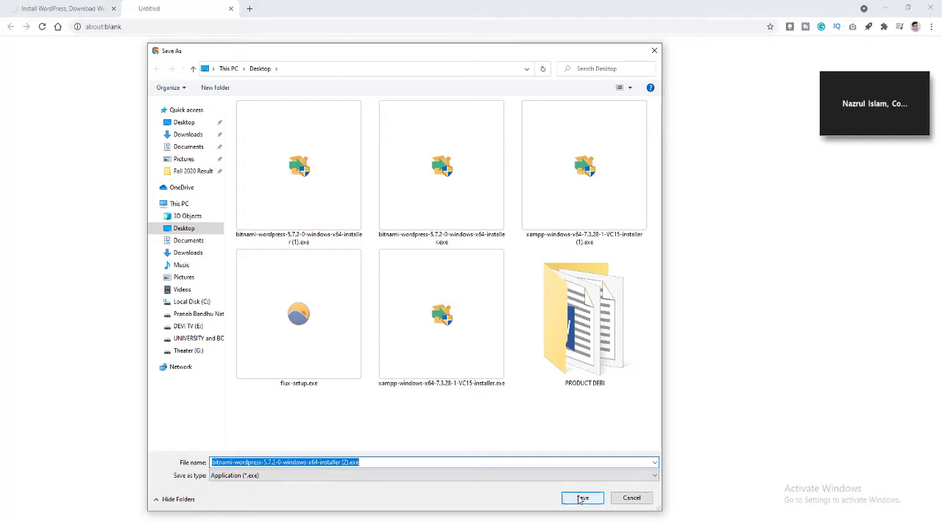
Cancel the duplicate Save As and launch the downloaded Bitnami WordPress installer.
{"action": "left_click", "coordinate": [633, 498]}
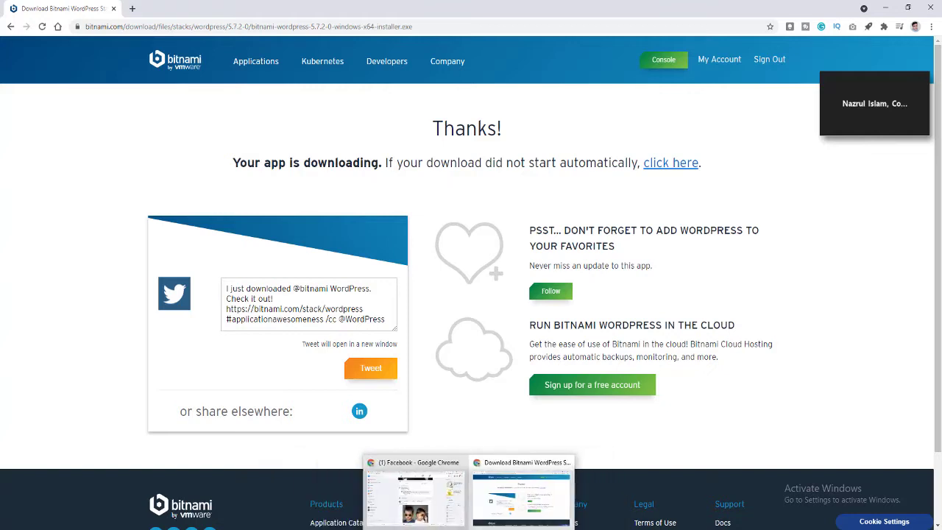
{"action": "mouse_move", "coordinate": [469, 529]}
{"action": "left_click", "coordinate": [517, 508]}
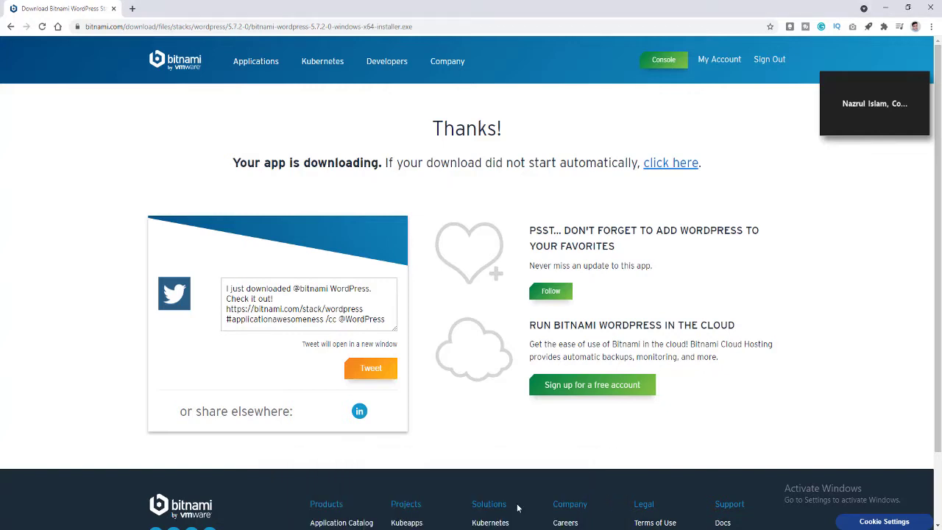
{"action": "mouse_move", "coordinate": [515, 529]}
{"action": "left_click", "coordinate": [416, 486]}
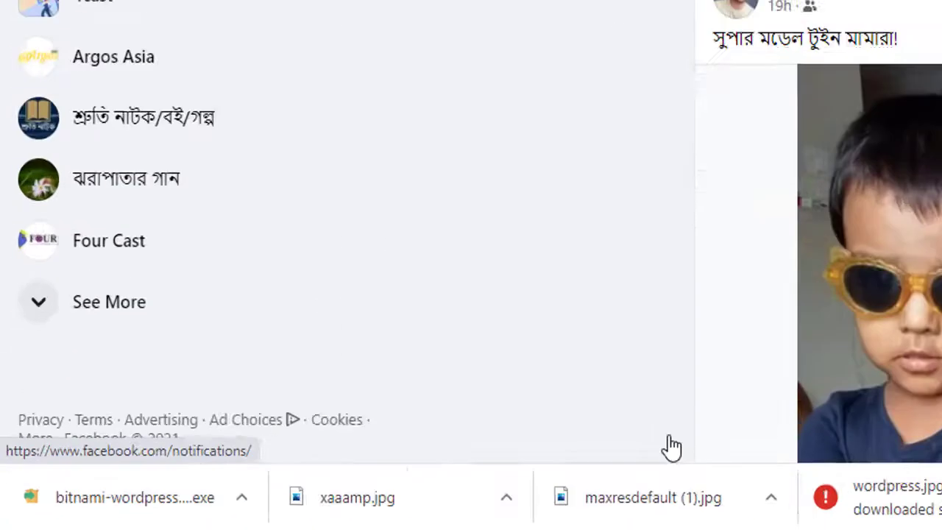
{"action": "left_click", "coordinate": [617, 455]}
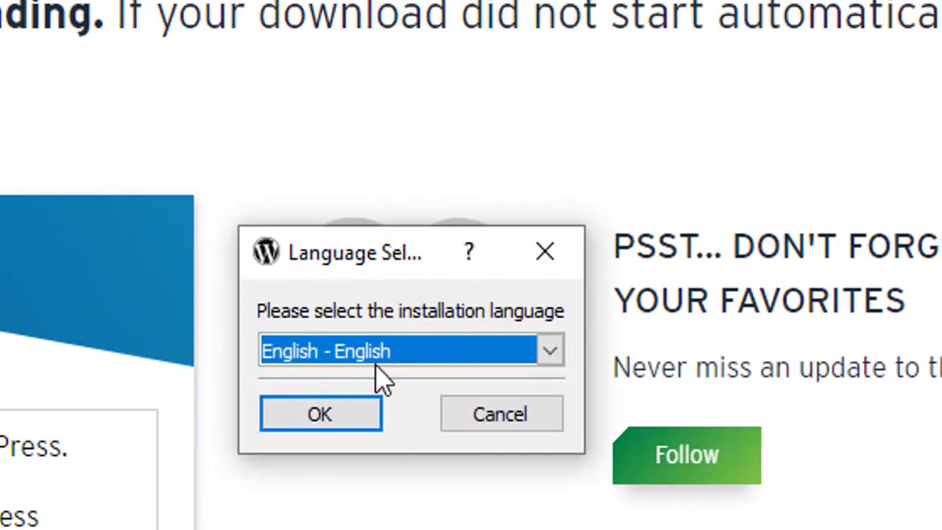
Start setup in English, accept the antivirus warning, and keep WordPress and PhpMyAdmin components.
{"action": "left_click", "coordinate": [352, 429]}
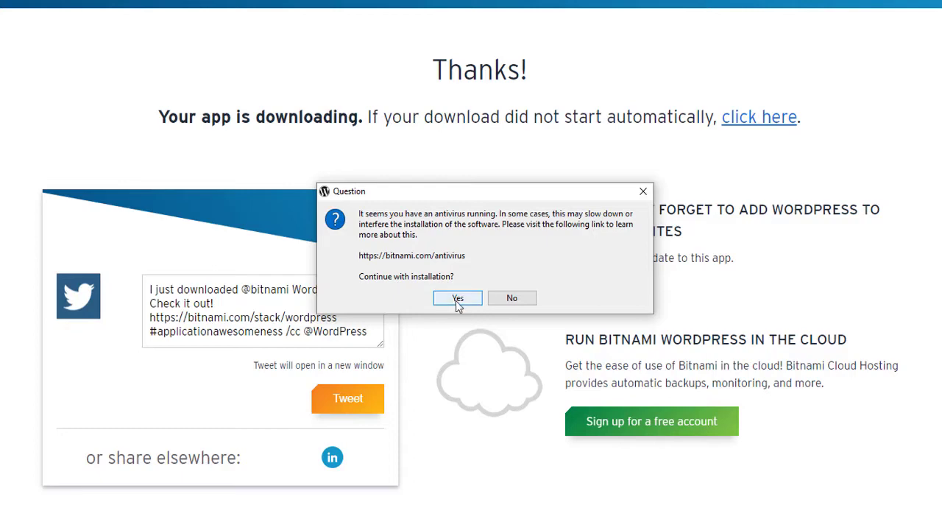
{"action": "left_click", "coordinate": [458, 299]}
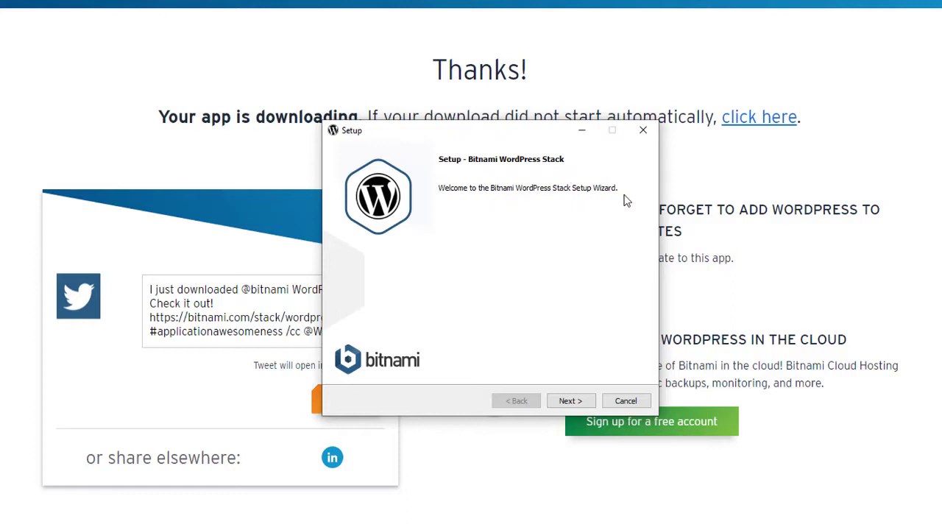
{"action": "left_click", "coordinate": [569, 401]}
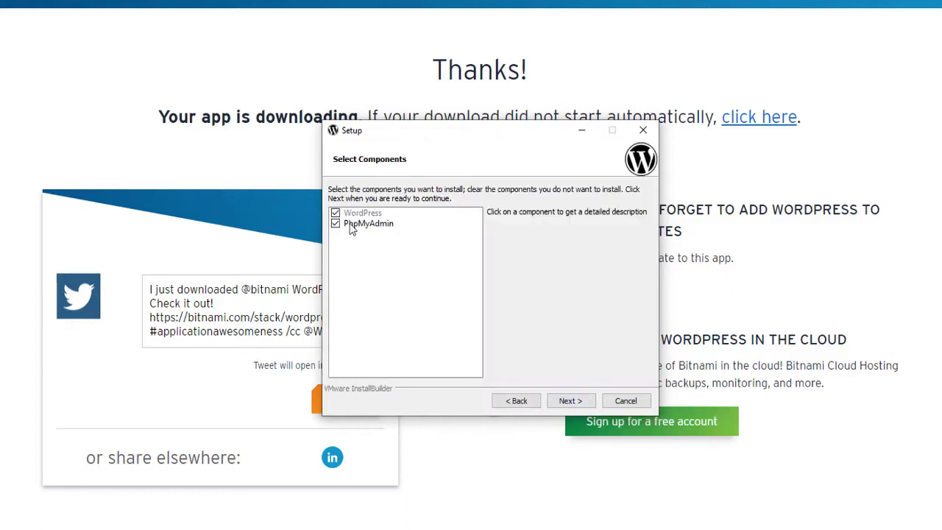
{"action": "left_click", "coordinate": [568, 405]}
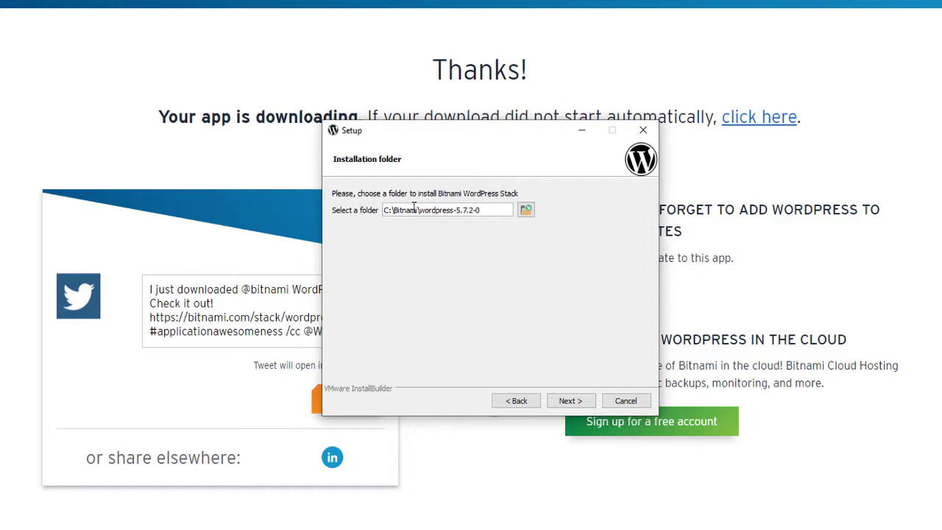
Keep the default C:\Bitnami\wordpress-5.7.2-0 folder and enter the admin's real name, e-mail and login name.
{"action": "left_click", "coordinate": [569, 401]}
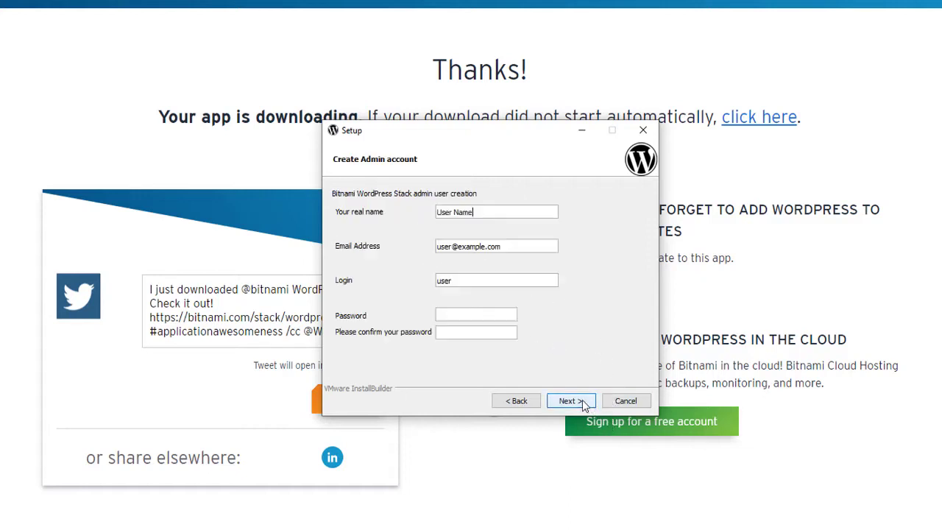
{"action": "triple_click", "coordinate": [491, 210]}
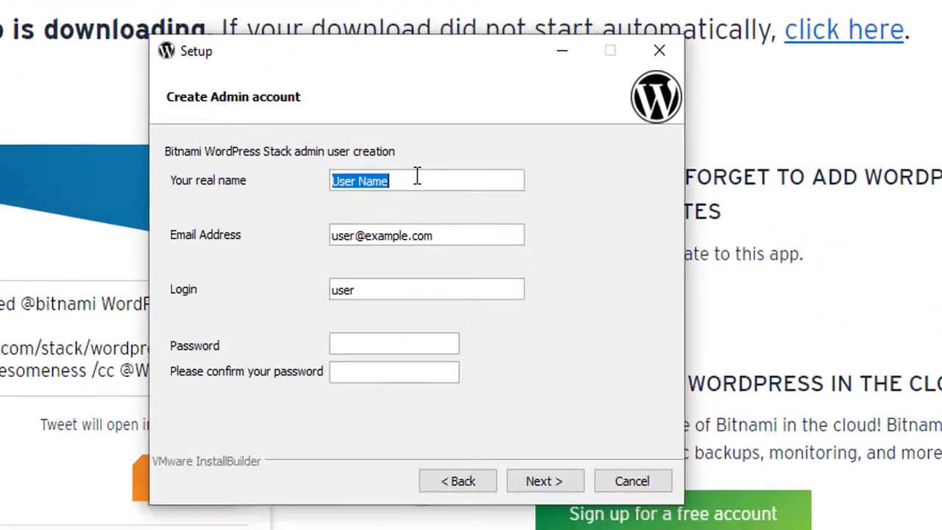
{"action": "type", "text": "bandhutuhin"}
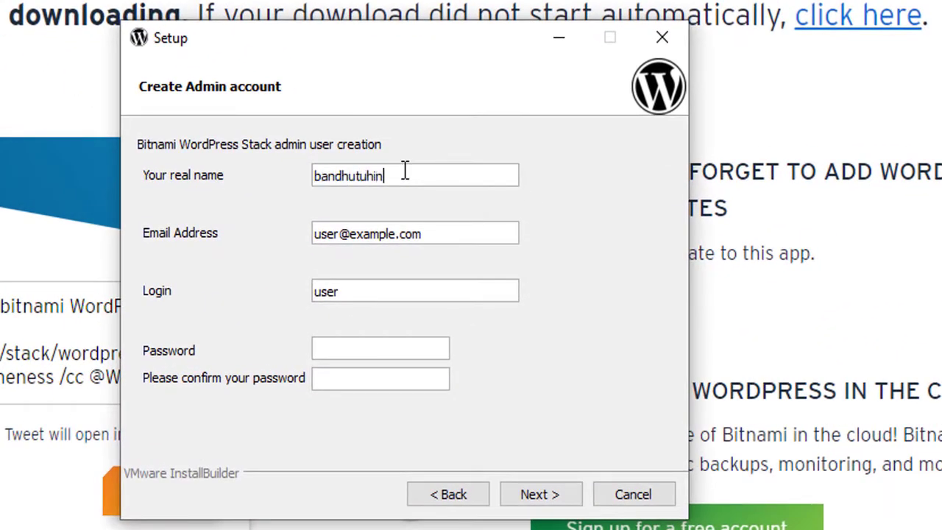
{"action": "triple_click", "coordinate": [378, 234]}
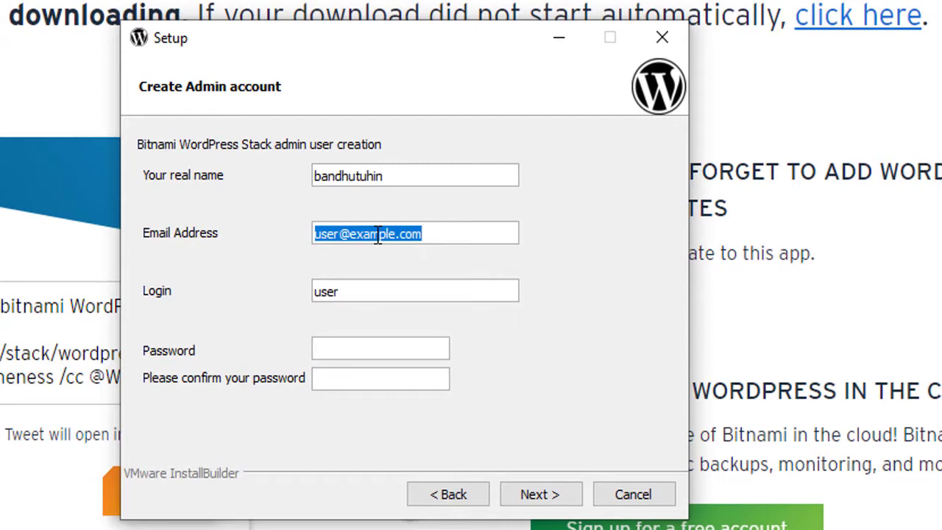
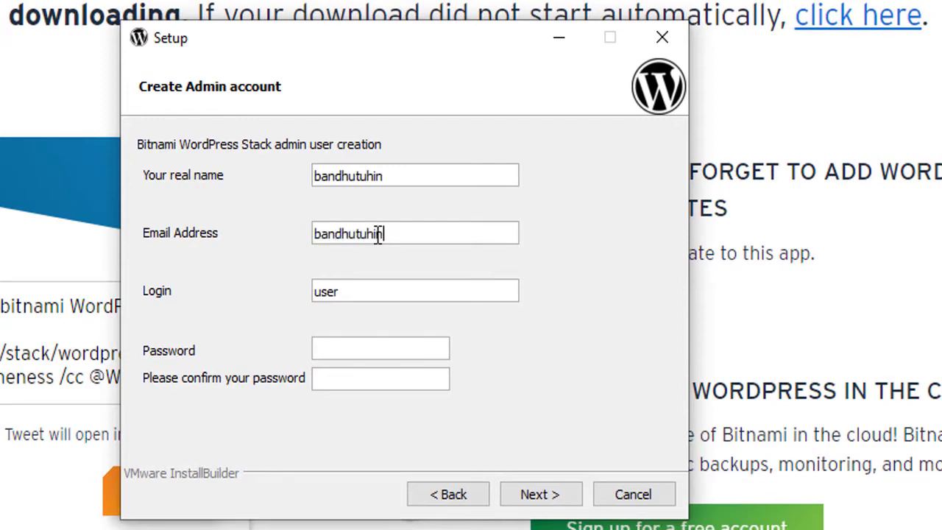
{"action": "triple_click", "coordinate": [394, 292]}
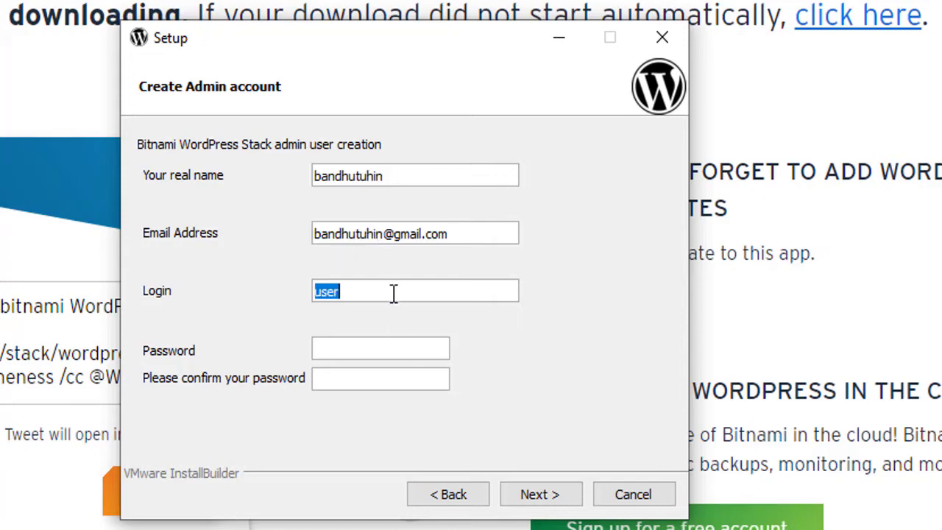
{"action": "type", "text": "bandhutuhi"}
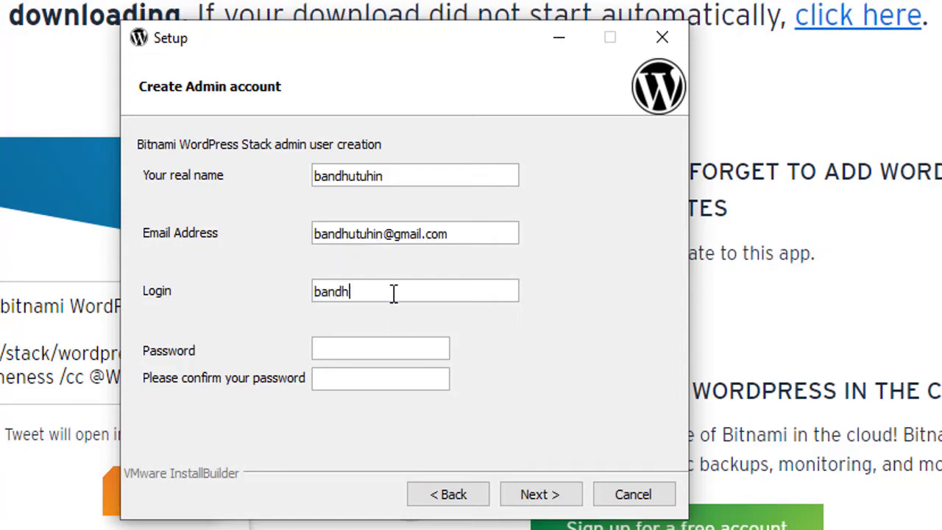
Enter an admin password and submit the account details.
{"action": "left_click", "coordinate": [350, 349]}
{"action": "key", "text": "BackSpace"}
{"action": "key", "text": "BackSpace"}
{"action": "key", "text": "BackSpace"}
{"action": "type", "text": "••••••••"}
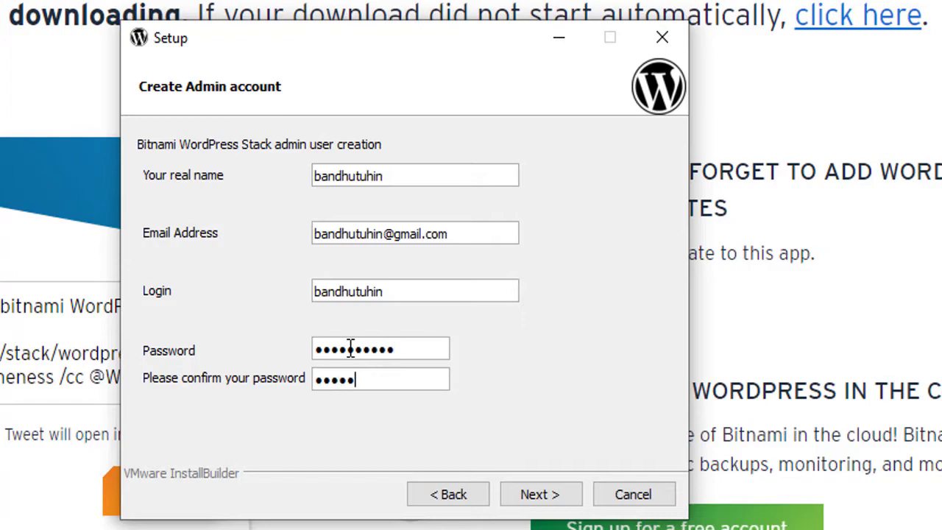
{"action": "type", "text": "•••••••••"}
{"action": "left_click", "coordinate": [541, 495]}
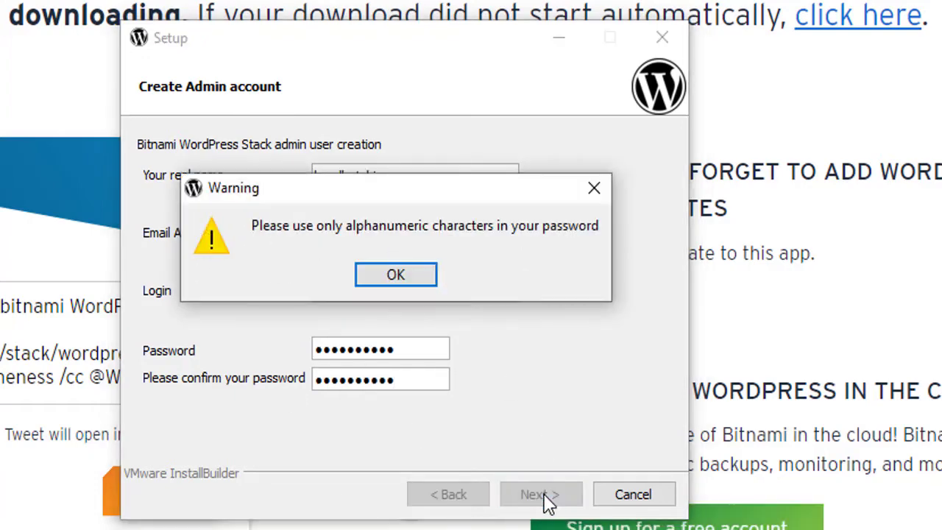
Dismiss the warning and enter an alphanumeric password in both password fields.
{"action": "left_click", "coordinate": [413, 280]}
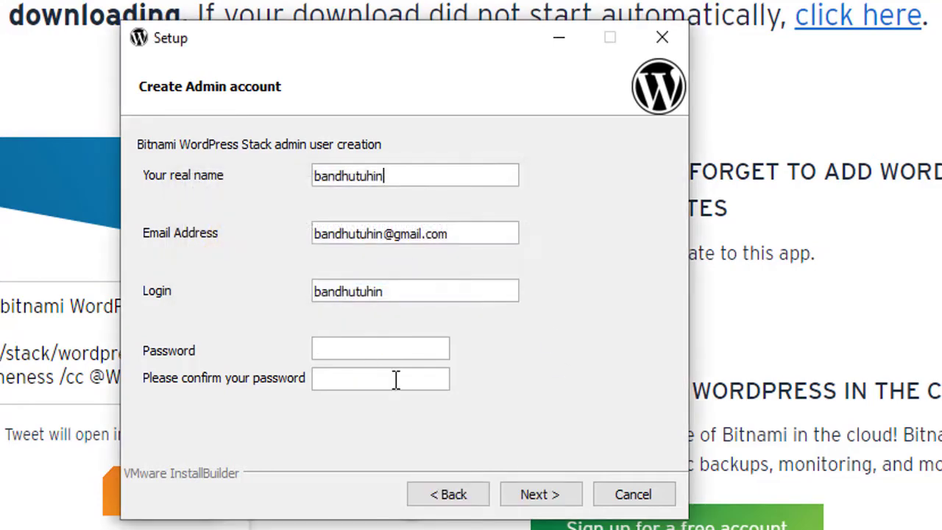
{"action": "left_click", "coordinate": [361, 352]}
{"action": "type", "text": "•••"}
{"action": "left_click", "coordinate": [394, 381]}
{"action": "type", "text": "•••••"}
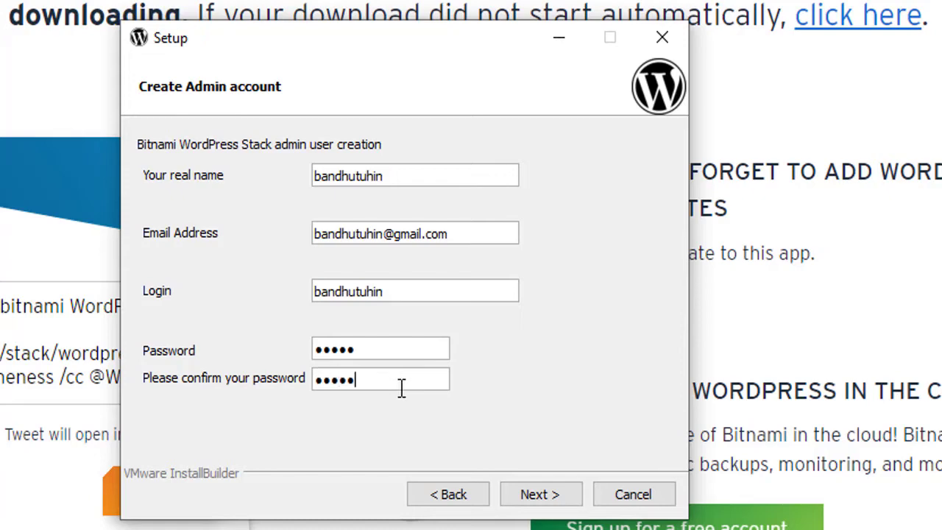
{"action": "left_click", "coordinate": [541, 494]}
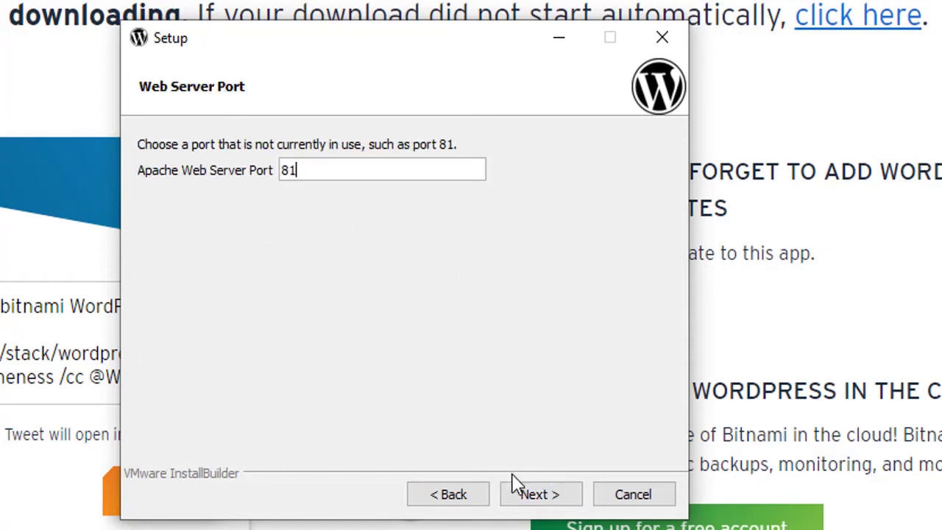
Keep the default ports: Apache 81, SSL 444 and MariaDB 3307.
{"action": "left_click", "coordinate": [559, 499]}
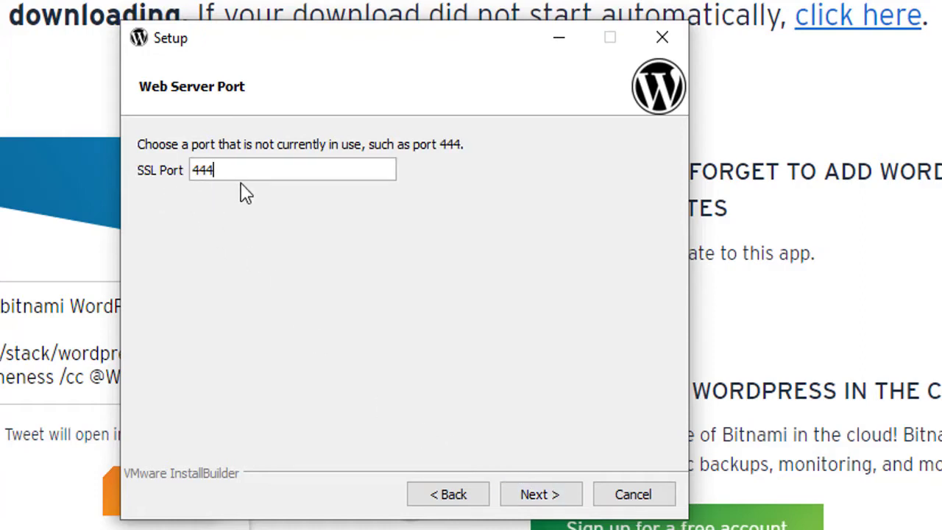
{"action": "left_click", "coordinate": [578, 501]}
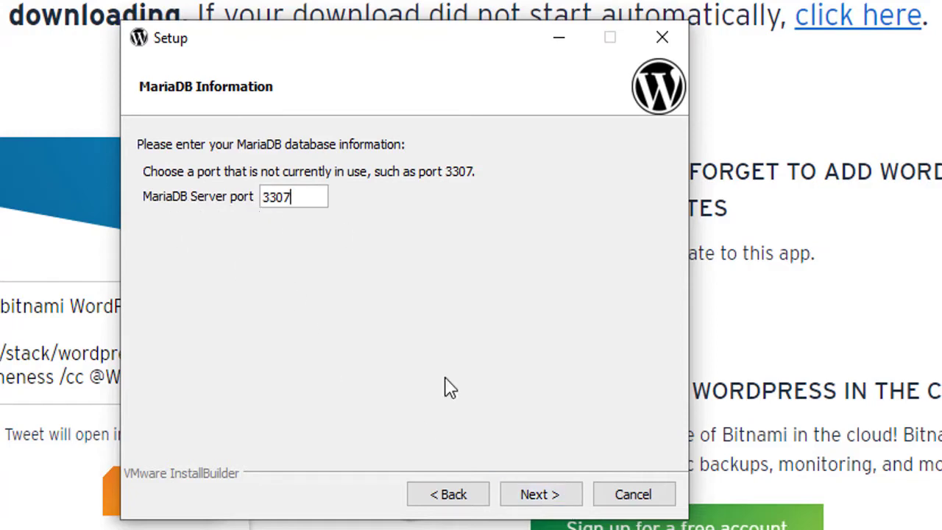
{"action": "left_click", "coordinate": [538, 499]}
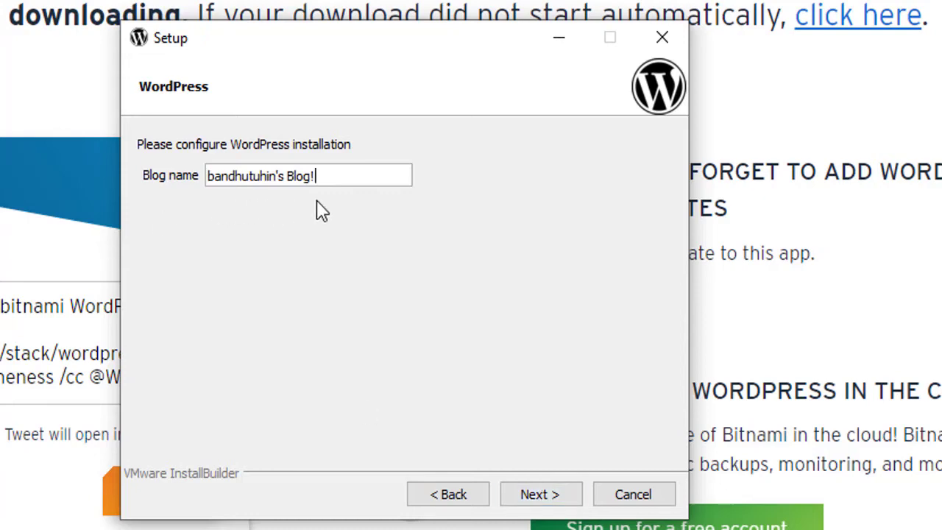
Trim the blog name, leave mail support off, and skip the cloud deployment offer.
{"action": "key", "text": "BackSpace"}
{"action": "key", "text": "BackSpace"}
{"action": "key", "text": "BackSpace"}
{"action": "left_click", "coordinate": [564, 498]}
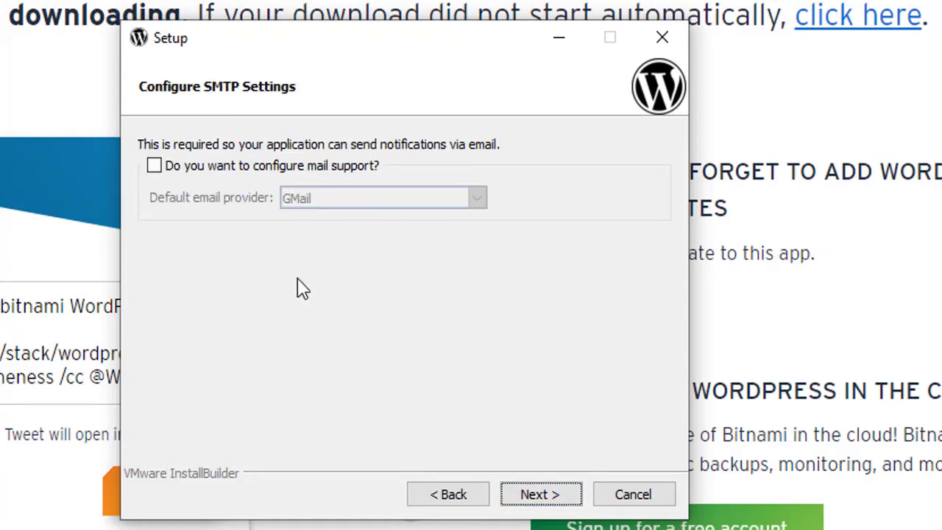
{"action": "left_click", "coordinate": [535, 498]}
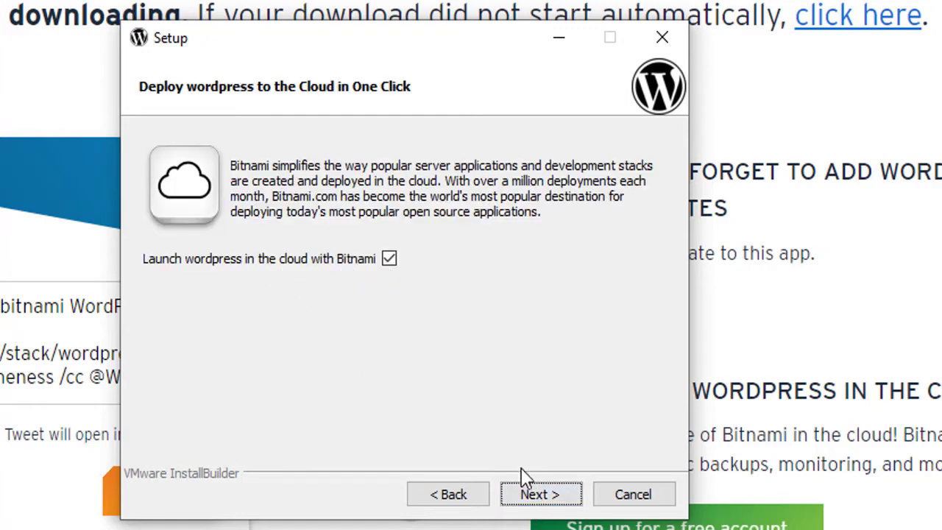
{"action": "left_click", "coordinate": [535, 497]}
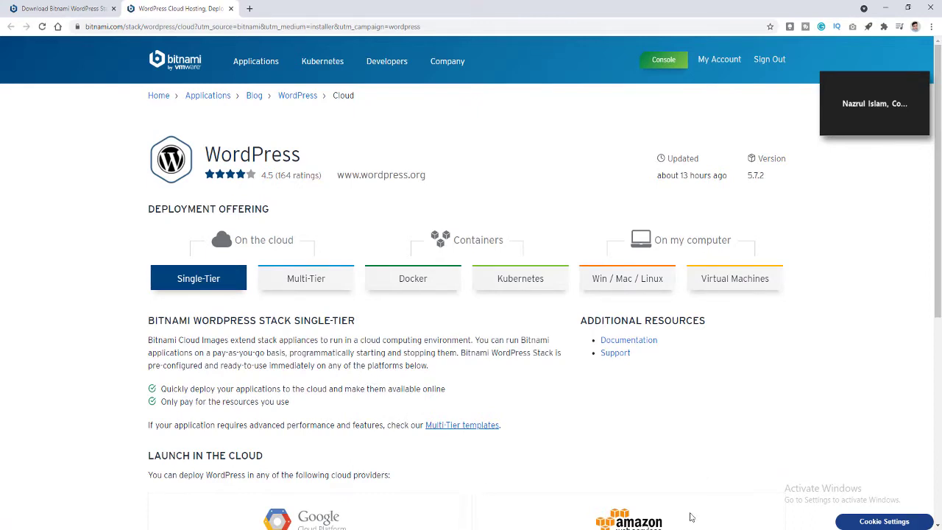
Install the WordPress stack and allow the web server through the Windows firewall.
{"action": "left_click", "coordinate": [633, 529]}
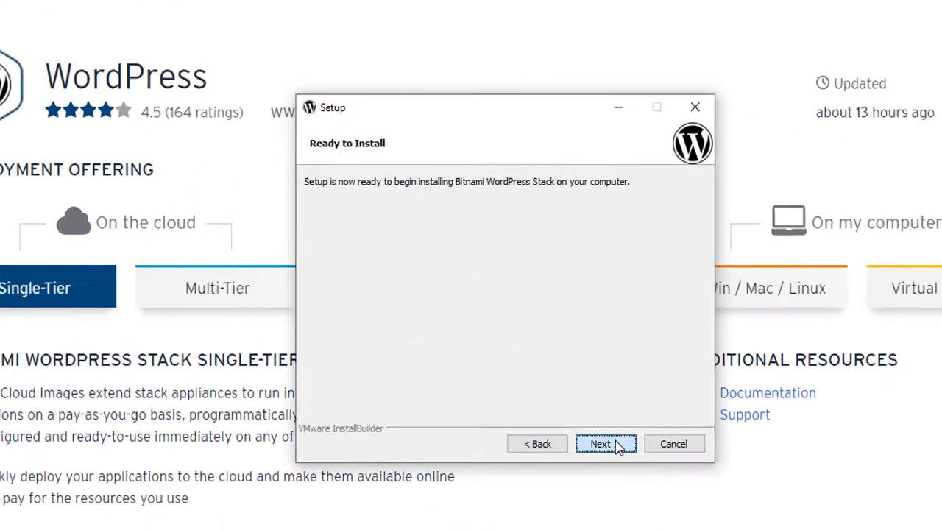
{"action": "left_click", "coordinate": [618, 445]}
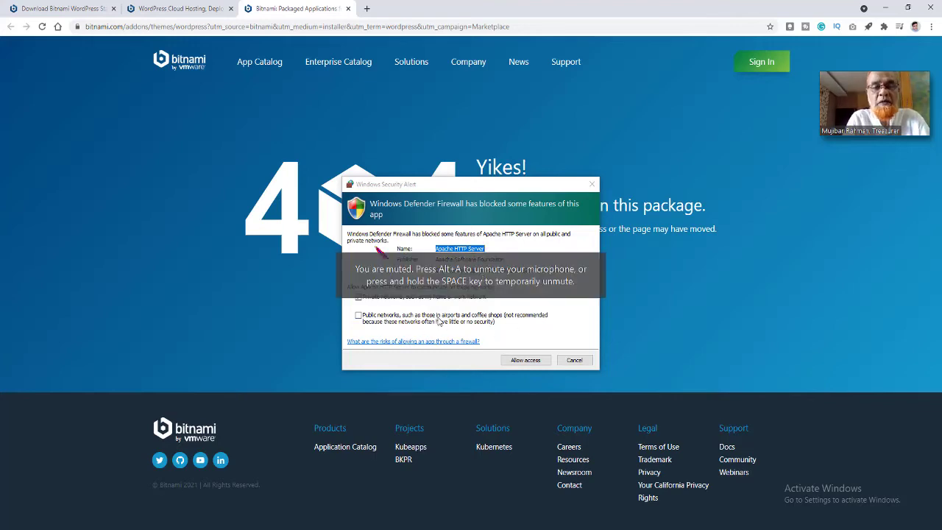
{"action": "left_click", "coordinate": [530, 362]}
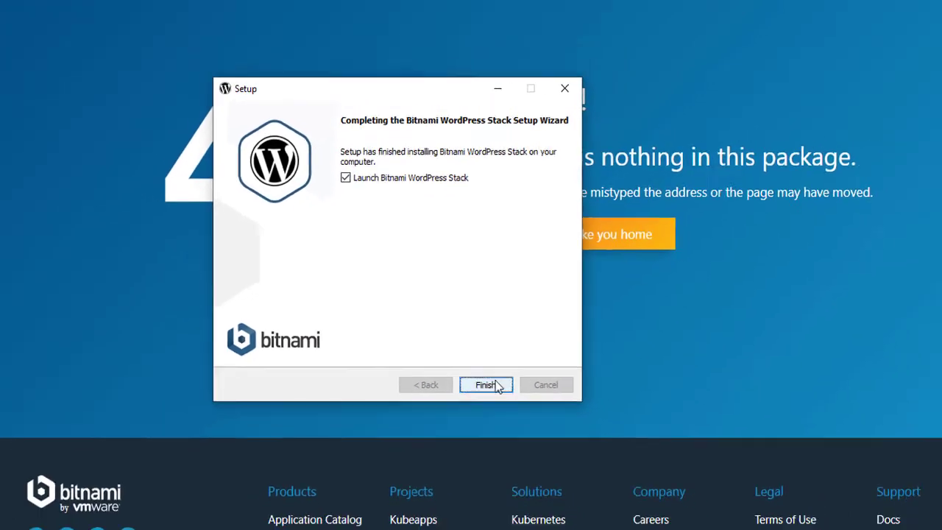
Finish the wizard and open the local site at 127.0.0.1:81/wordpress from the welcome page.
{"action": "left_click", "coordinate": [492, 384]}
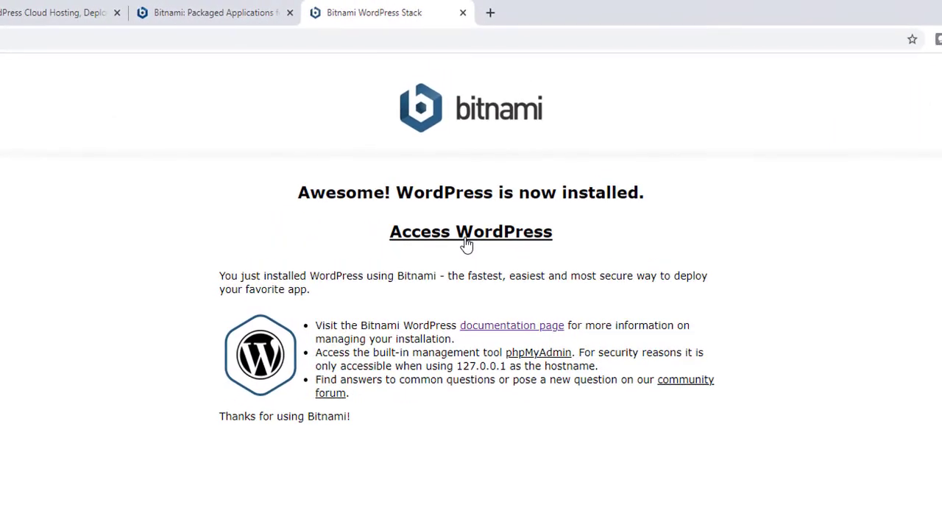
{"action": "left_click", "coordinate": [466, 244]}
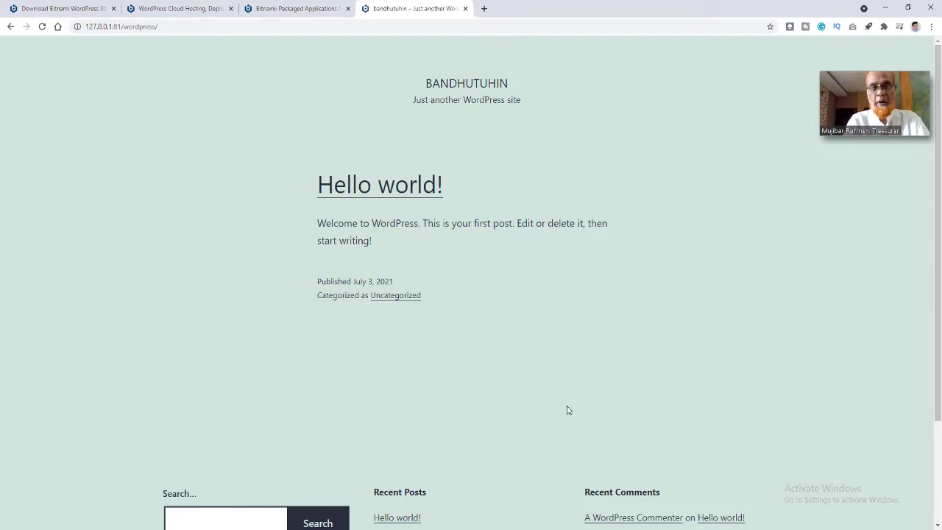
{"action": "scroll", "coordinate": [567, 411], "scroll_direction": "down", "scroll_amount": 3}
{"action": "scroll", "coordinate": [582, 368], "scroll_direction": "up", "scroll_amount": 3}
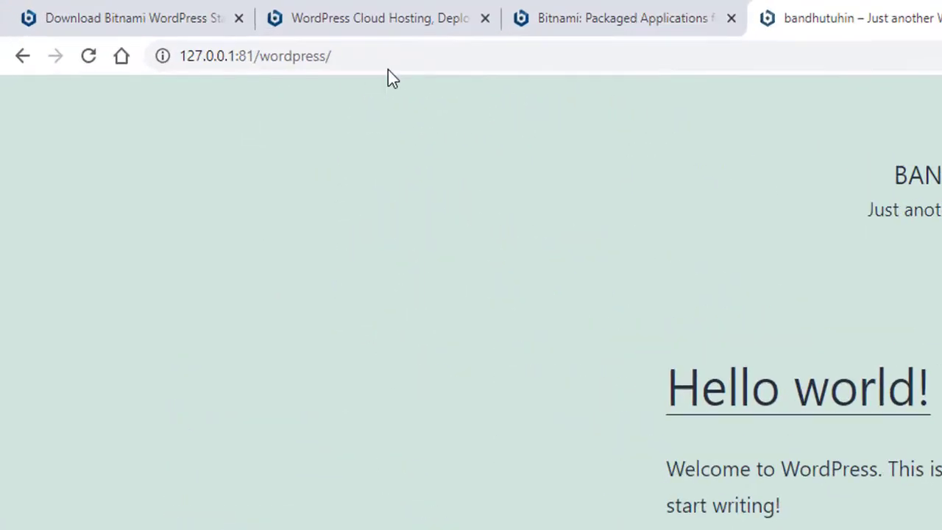
Load the login page by changing the address to 127.0.0.1:81/wordpress/login.
{"action": "left_click", "coordinate": [432, 57]}
{"action": "left_click", "coordinate": [433, 57]}
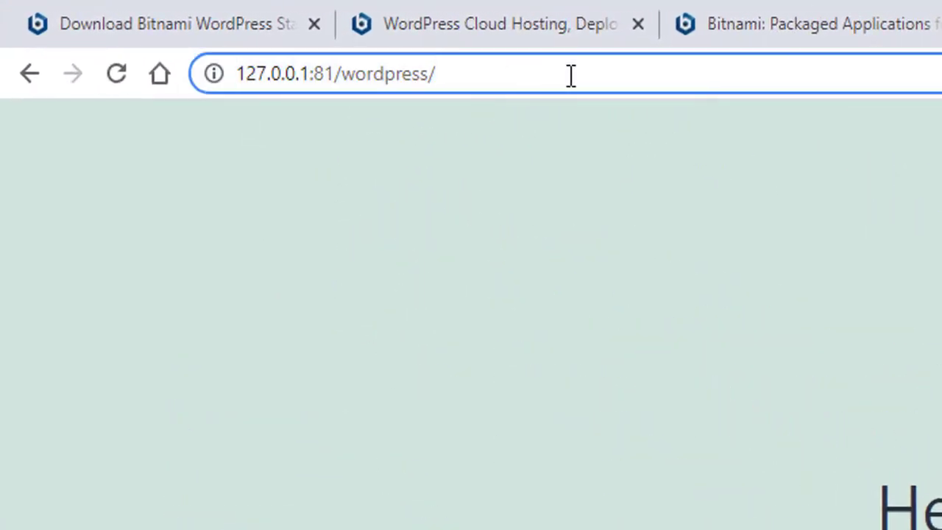
{"action": "type", "text": "admin"}
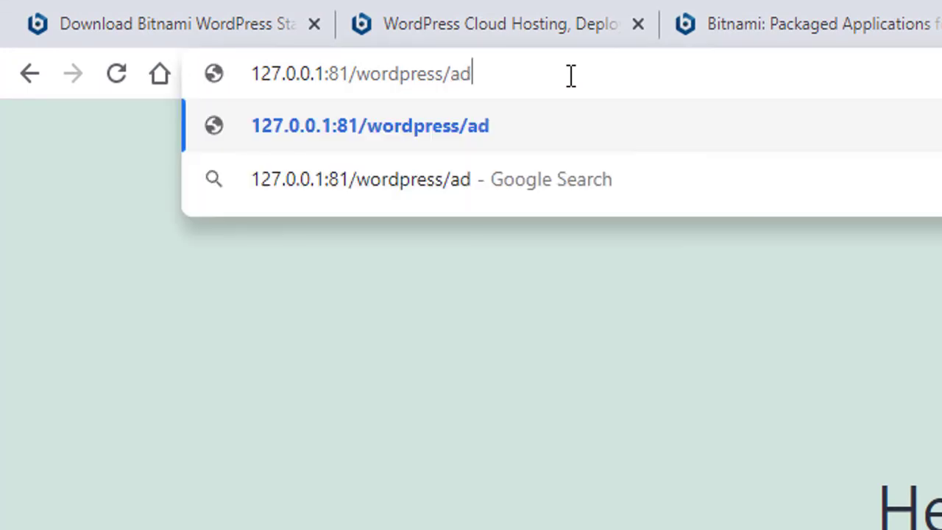
{"action": "key", "text": "BackSpace"}
{"action": "key", "text": "BackSpace"}
{"action": "key", "text": "BackSpace"}
{"action": "key", "text": "BackSpace"}
{"action": "key", "text": "BackSpace"}
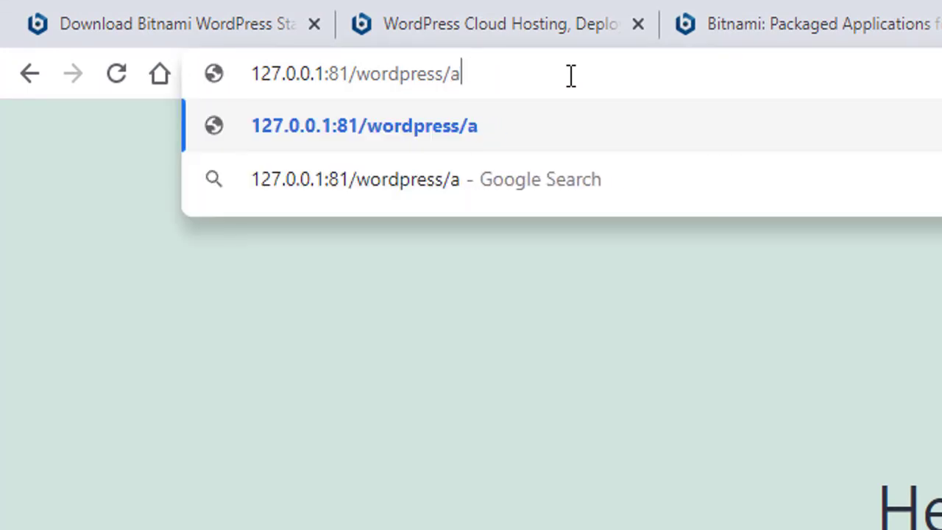
{"action": "type", "text": "login"}
{"action": "key", "text": "Return"}
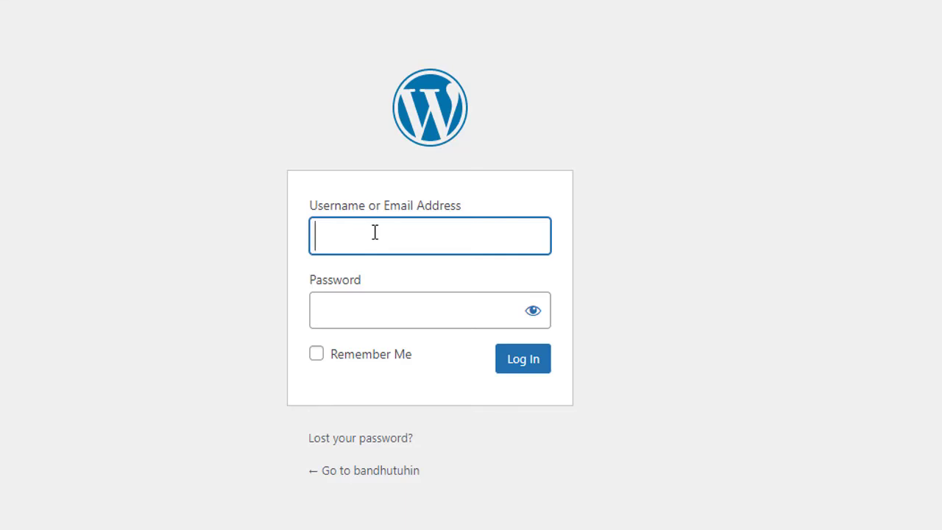
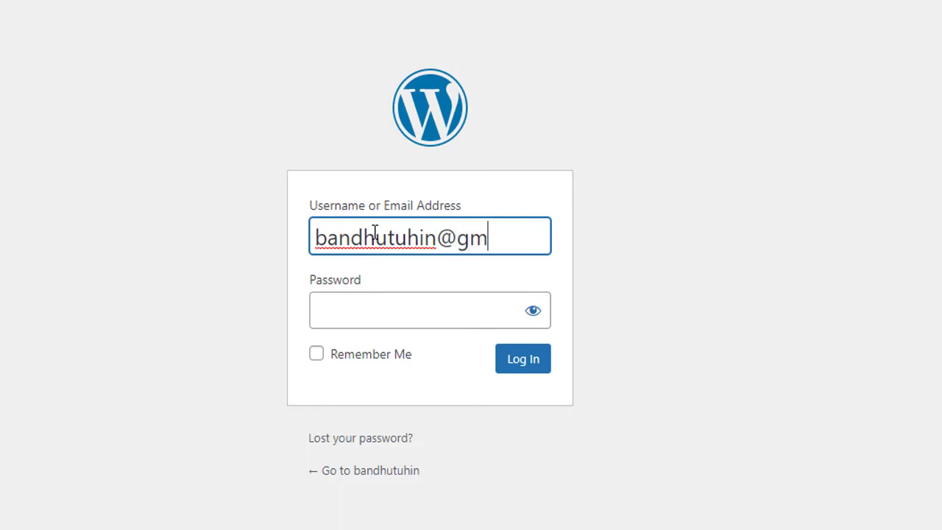
Fill in the admin e-mail and password and submit the login form.
{"action": "key", "text": "Tab"}
{"action": "type", "text": "•••••"}
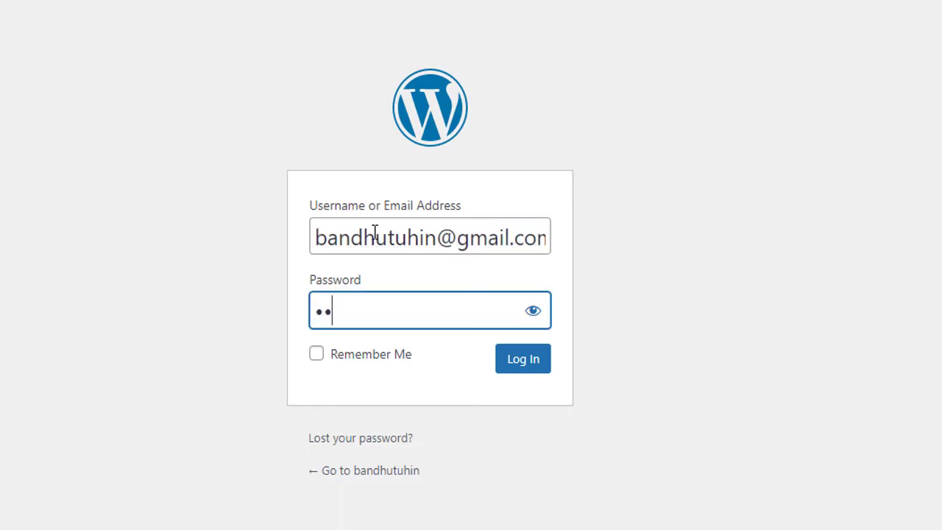
{"action": "left_click", "coordinate": [522, 366]}
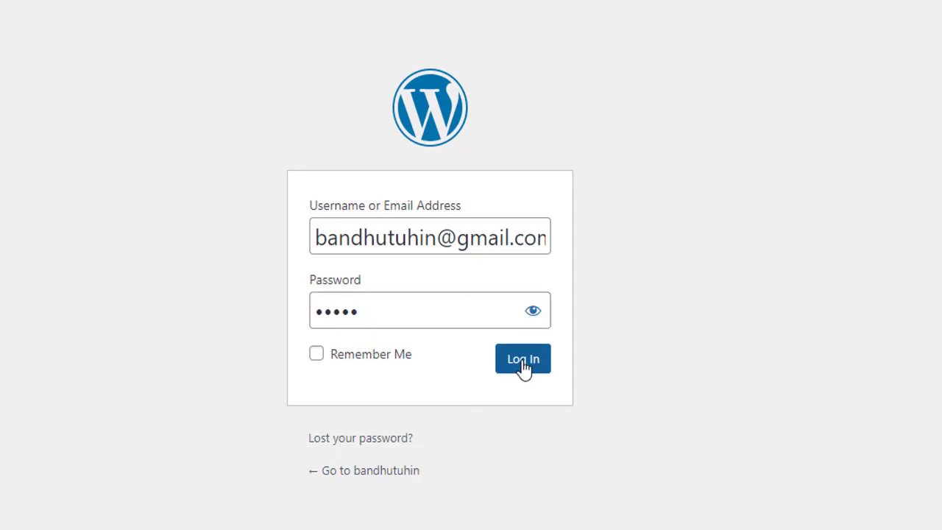